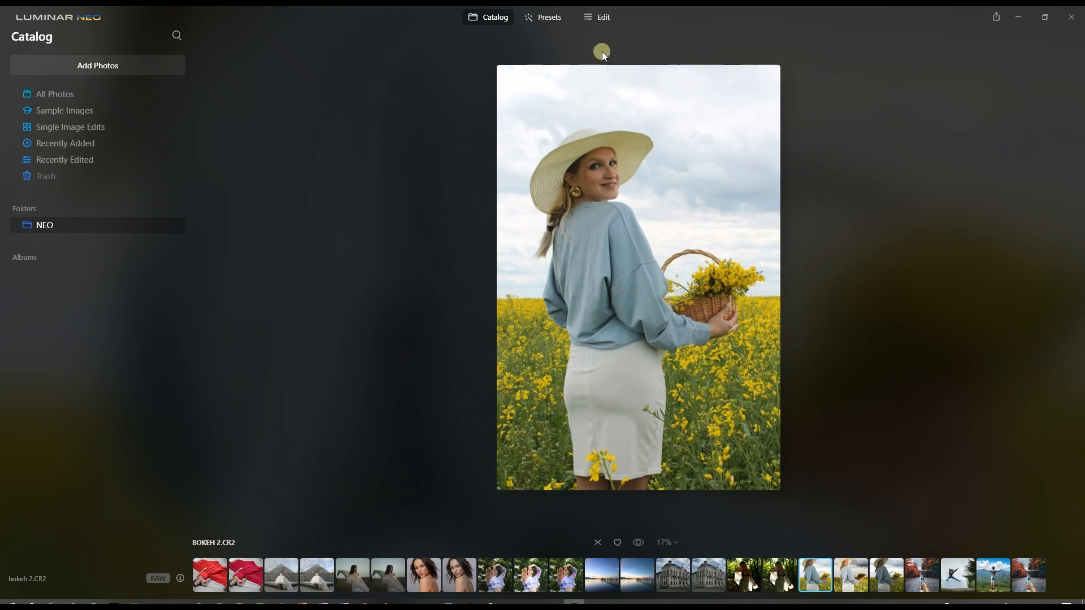
- Open the portrait of the woman in the flower field for editing and set the Enhance Accent to 17
{"action": "left_click", "coordinate": [602, 14]}
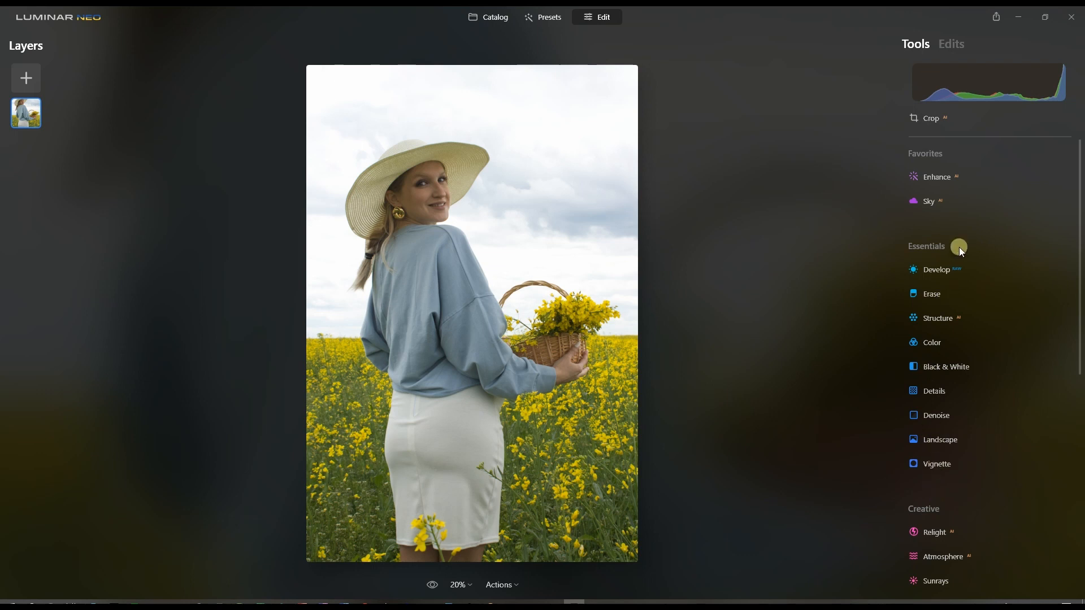
{"action": "left_click", "coordinate": [932, 180]}
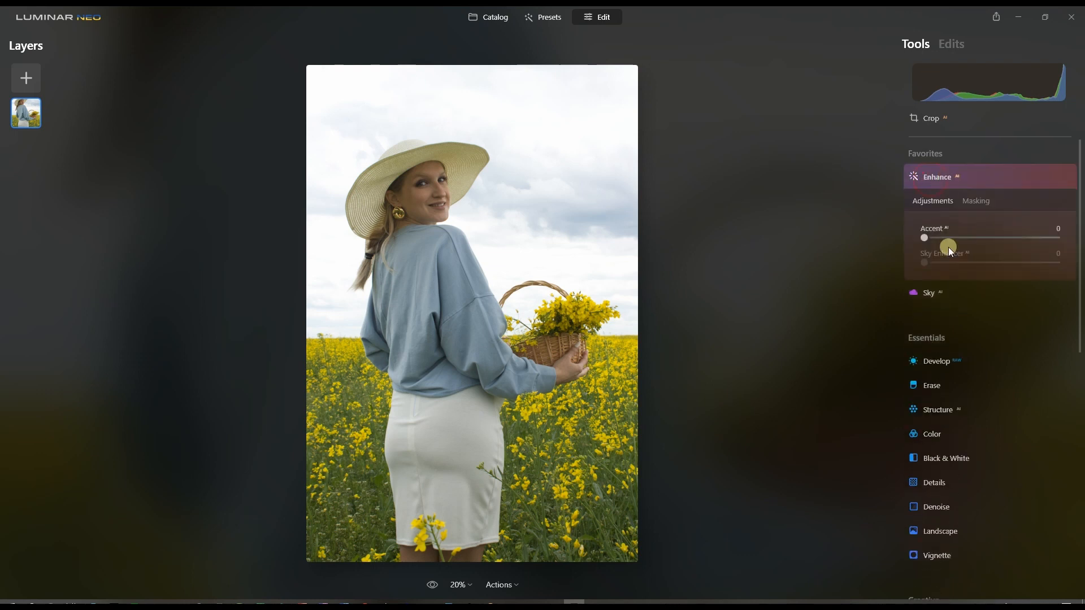
{"action": "left_click", "coordinate": [941, 239]}
{"action": "left_click_drag", "start_coordinate": [941, 240], "coordinate": [947, 239]}
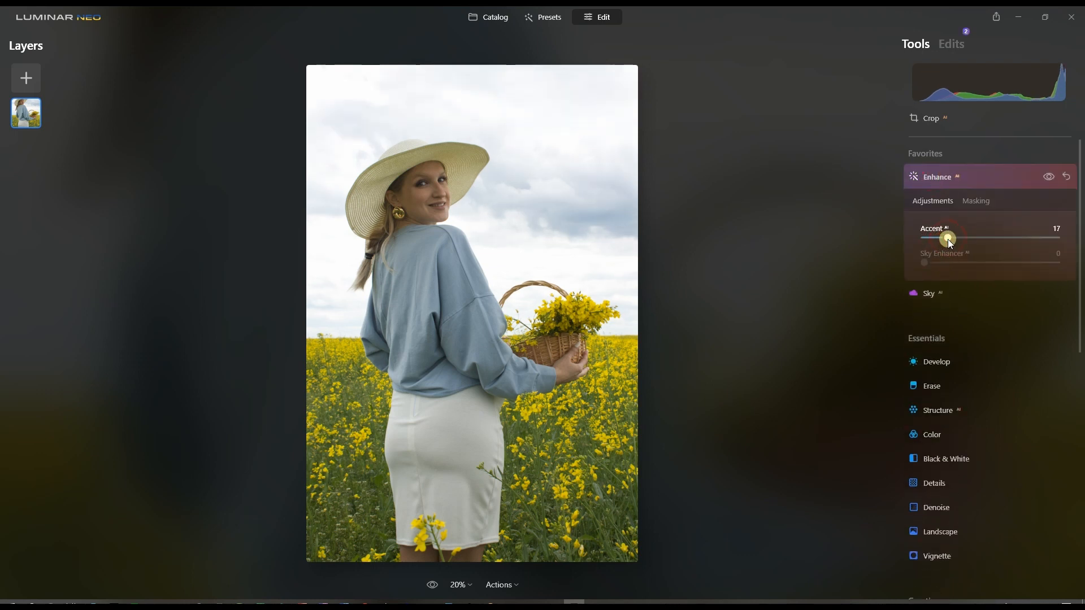
{"action": "left_click", "coordinate": [958, 172]}
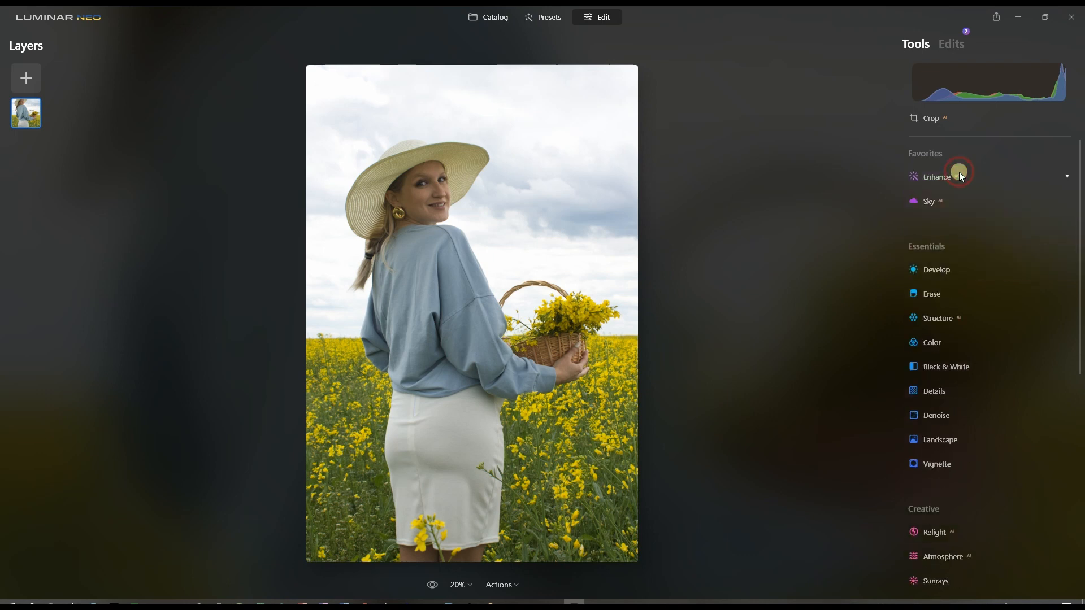
- Lower the photo's Highlights to -46 with the Develop tool
{"action": "left_click", "coordinate": [947, 273]}
{"action": "left_click_drag", "start_coordinate": [988, 393], "coordinate": [957, 395]}
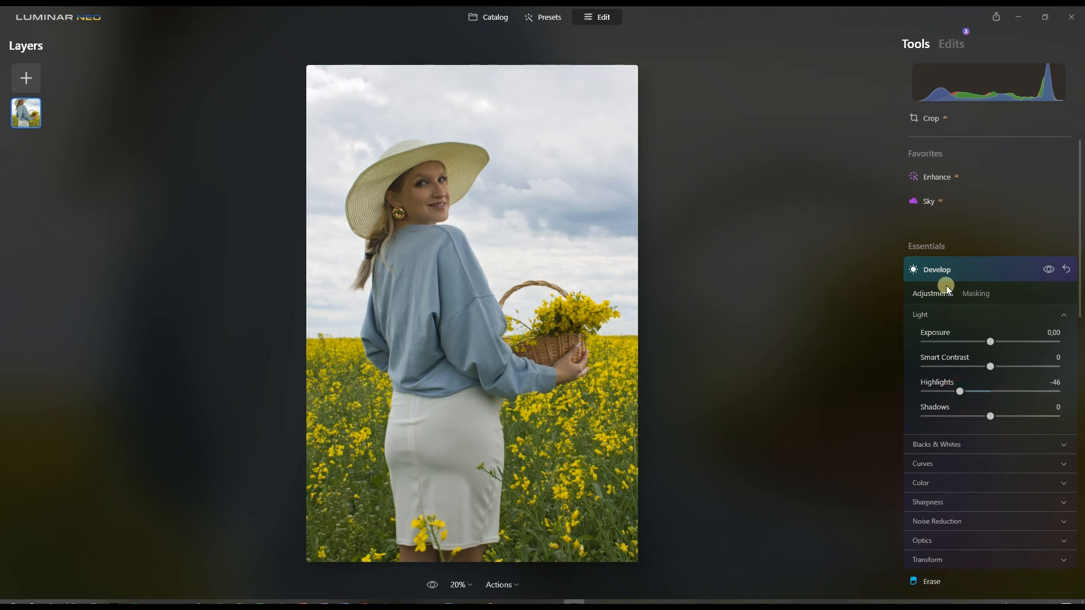
{"action": "left_click", "coordinate": [947, 264]}
- Brighten the woman's face by setting Face Light to 69 in the Face tool
{"action": "scroll", "coordinate": [952, 403], "scroll_direction": "down", "scroll_amount": 3}
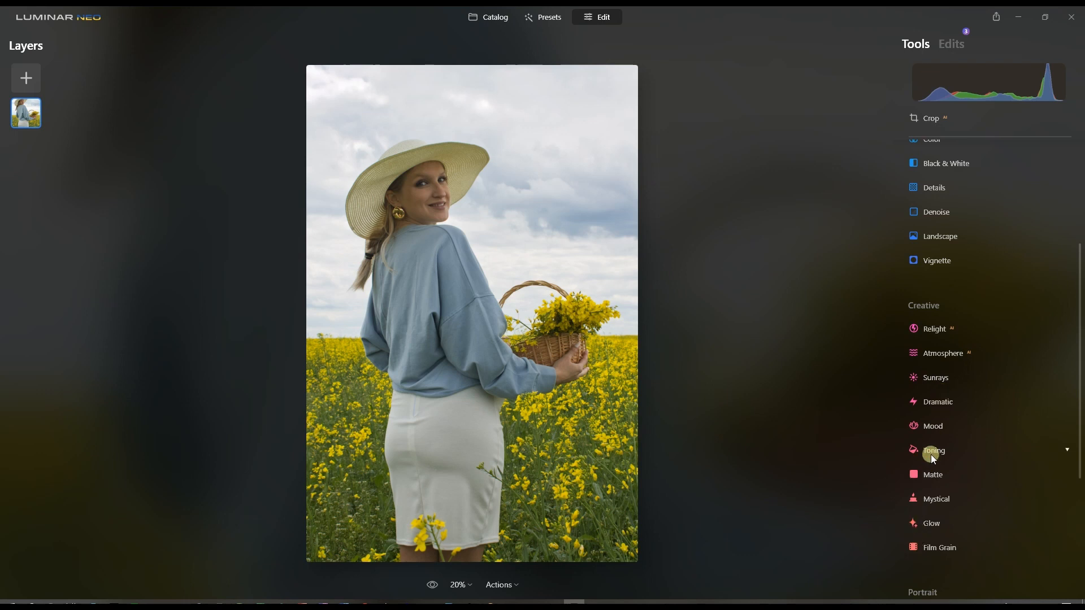
{"action": "scroll", "coordinate": [933, 450], "scroll_direction": "down", "scroll_amount": 3}
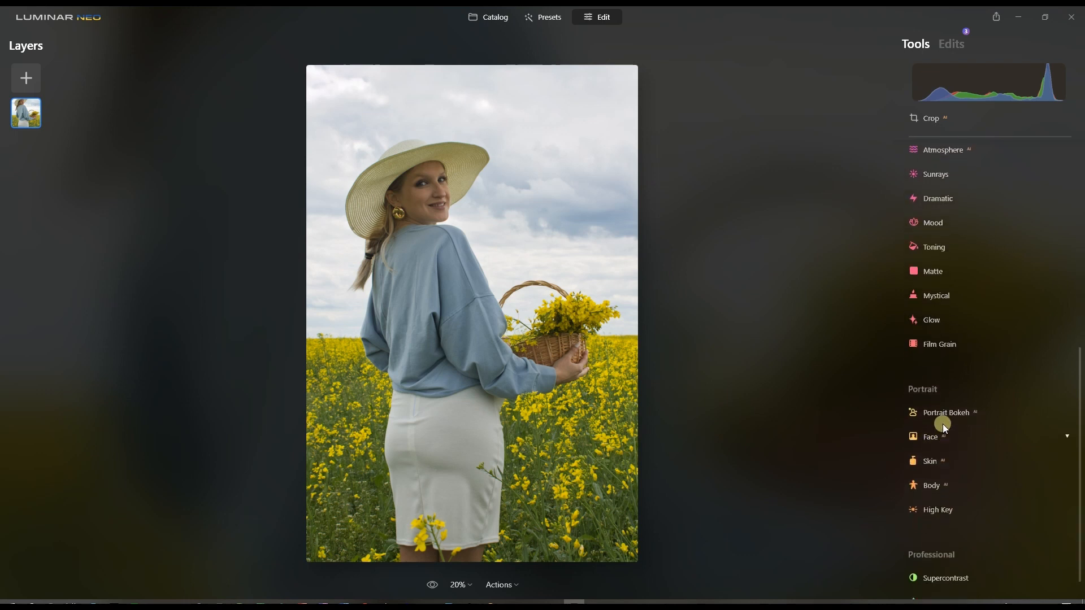
{"action": "left_click", "coordinate": [932, 438]}
{"action": "left_click", "coordinate": [936, 495]}
{"action": "left_click_drag", "start_coordinate": [947, 497], "coordinate": [1010, 512]}
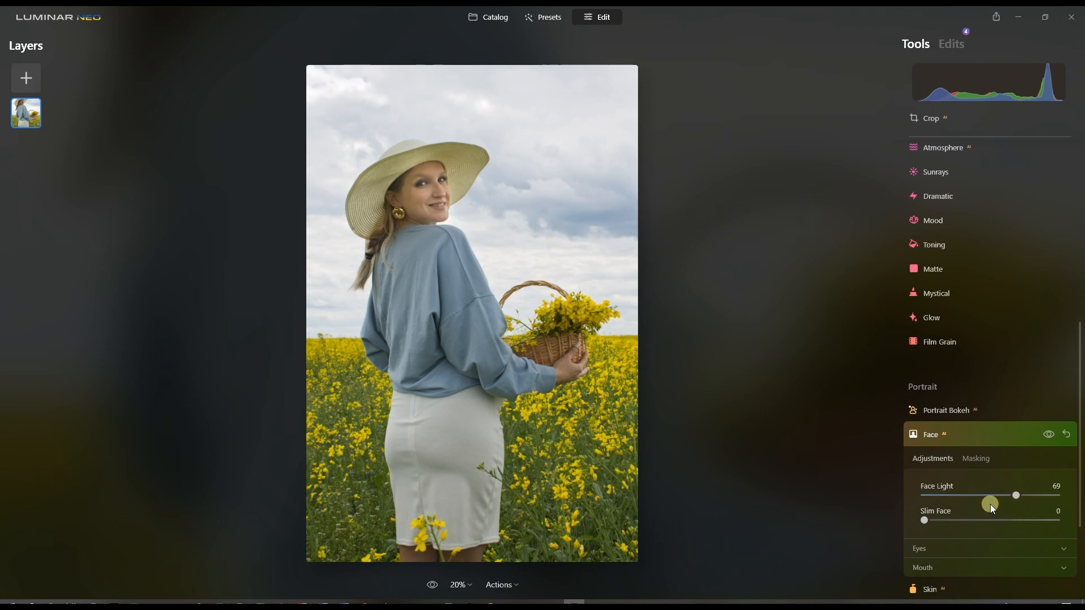
{"action": "left_click", "coordinate": [912, 434]}
- Relight the scene with Brightness Far at -52 and Brightness Near at 35
{"action": "scroll", "coordinate": [952, 456], "scroll_direction": "up", "scroll_amount": 3}
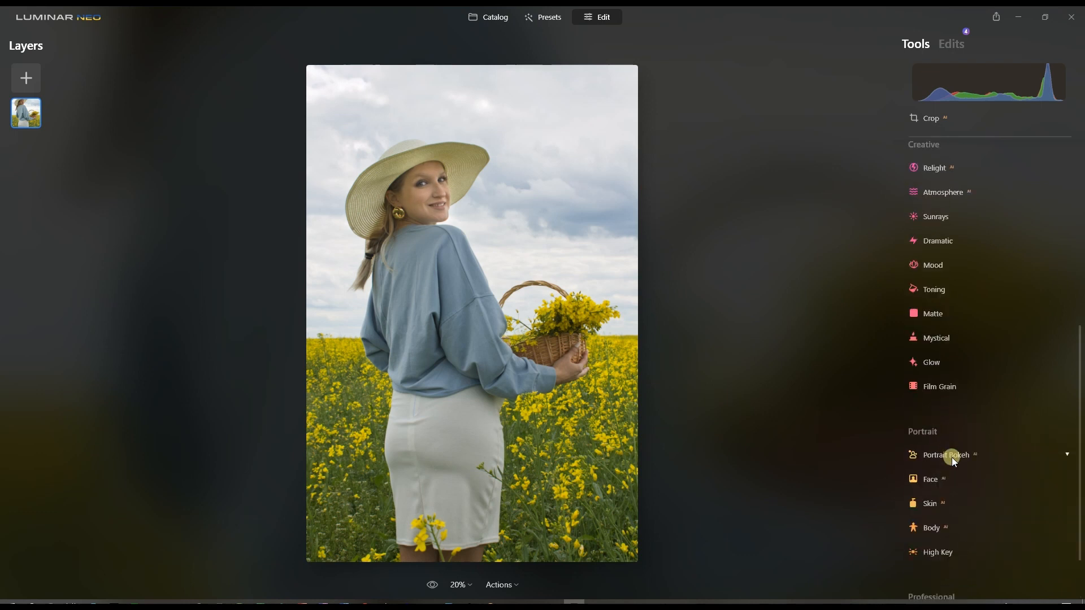
{"action": "left_click", "coordinate": [940, 228]}
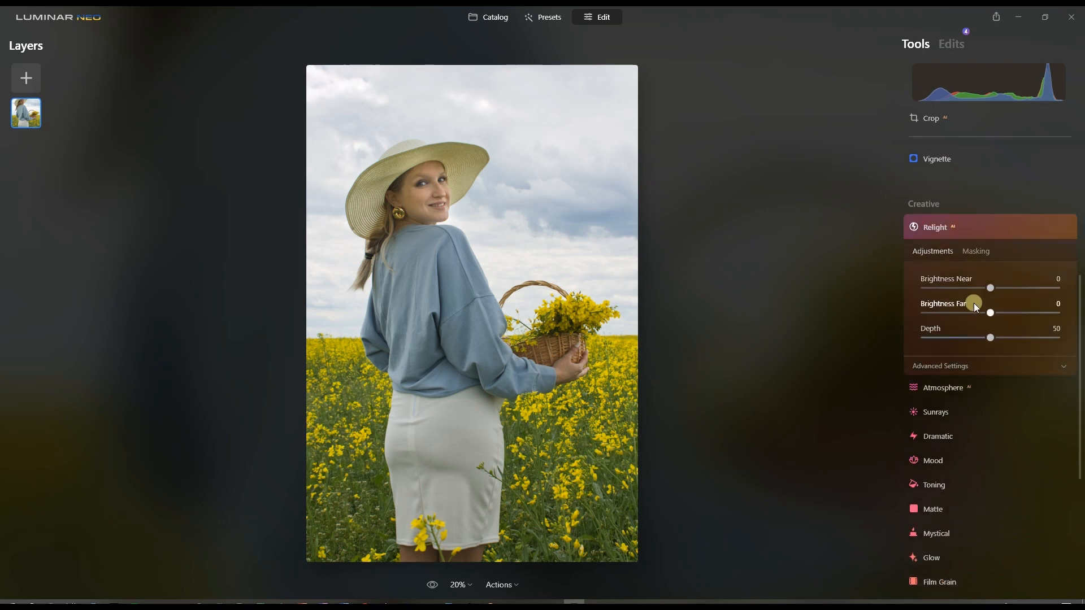
{"action": "left_click_drag", "start_coordinate": [989, 313], "coordinate": [955, 320]}
{"action": "left_click", "coordinate": [990, 287]}
{"action": "left_click_drag", "start_coordinate": [994, 289], "coordinate": [1007, 288]}
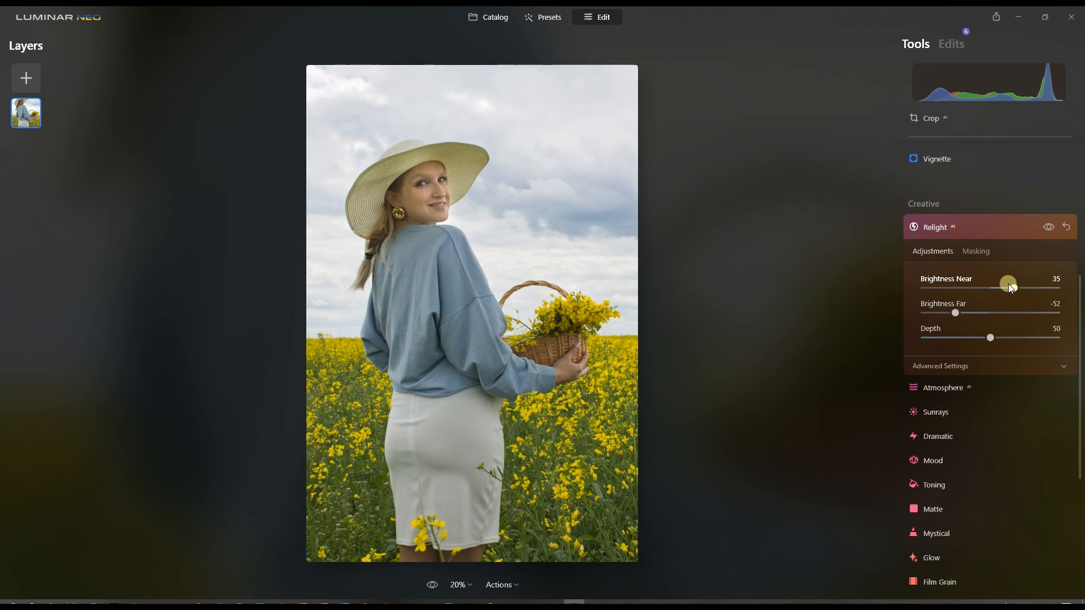
{"action": "left_click", "coordinate": [959, 230]}
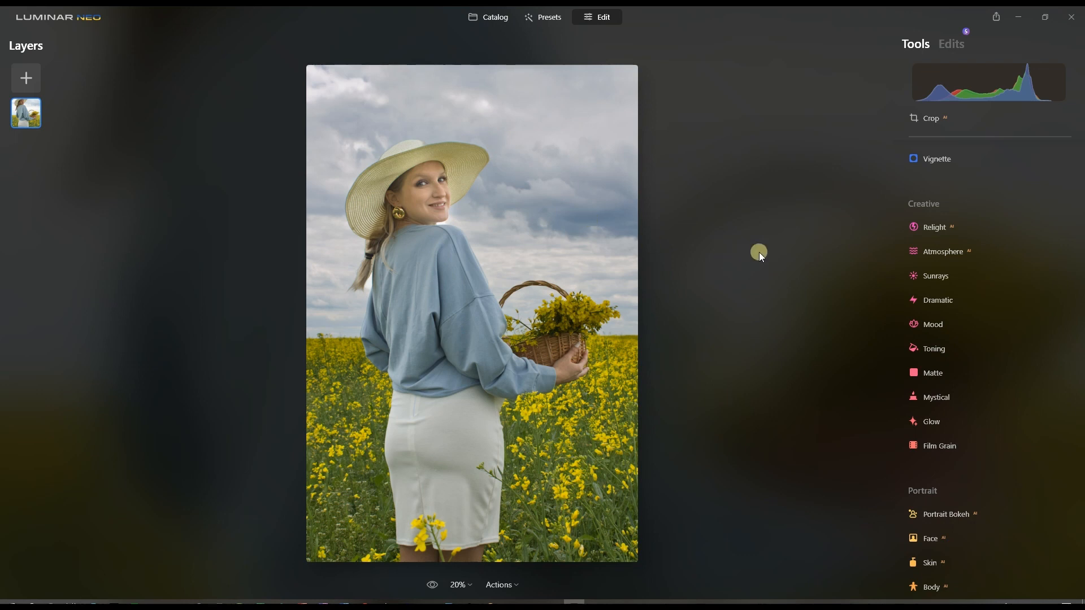
- Try replacing the sky with the first Dramatic Sunset option in the Sky tool
{"action": "scroll", "coordinate": [1025, 334], "scroll_direction": "up", "scroll_amount": 5}
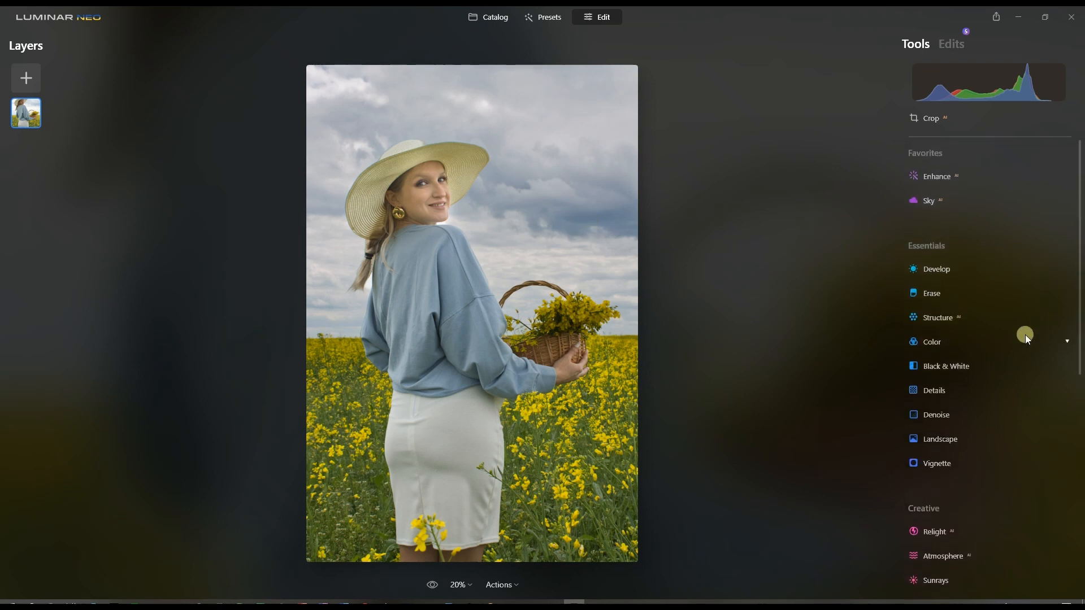
{"action": "left_click", "coordinate": [914, 198]}
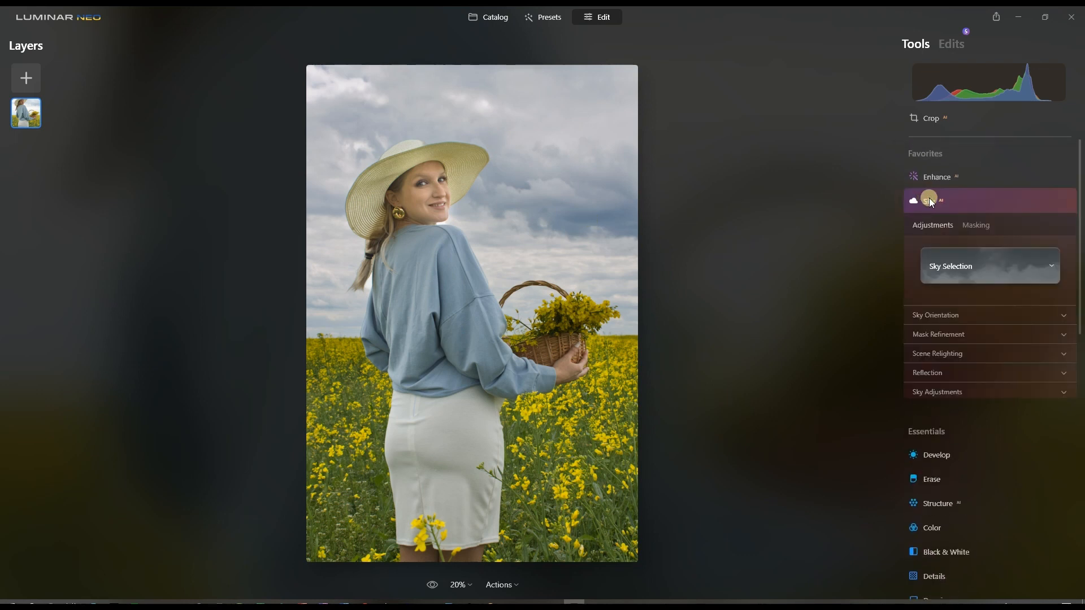
{"action": "left_click", "coordinate": [955, 273]}
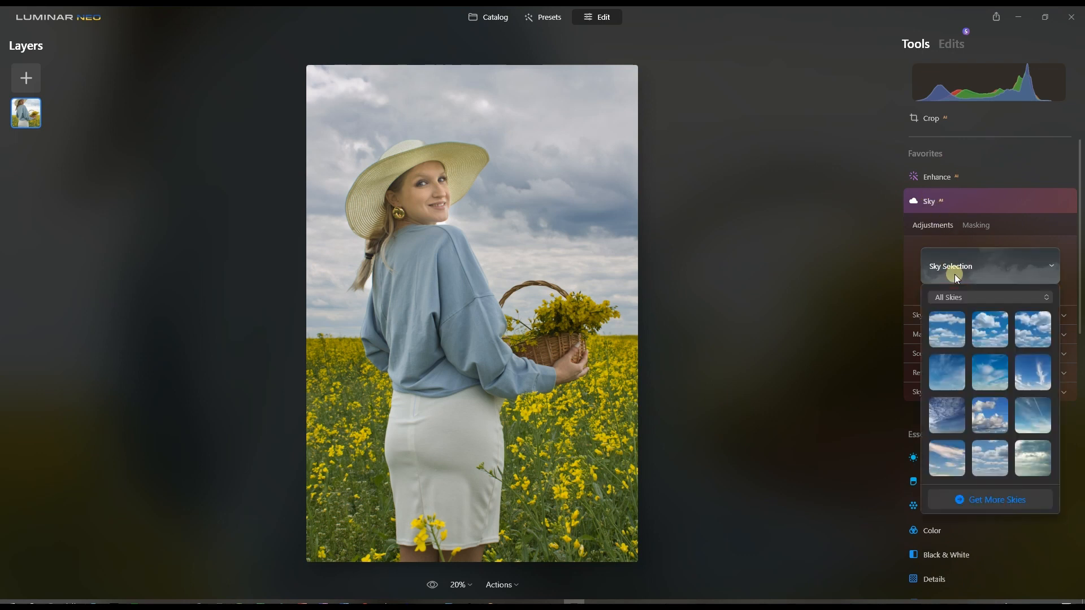
{"action": "left_click", "coordinate": [964, 291]}
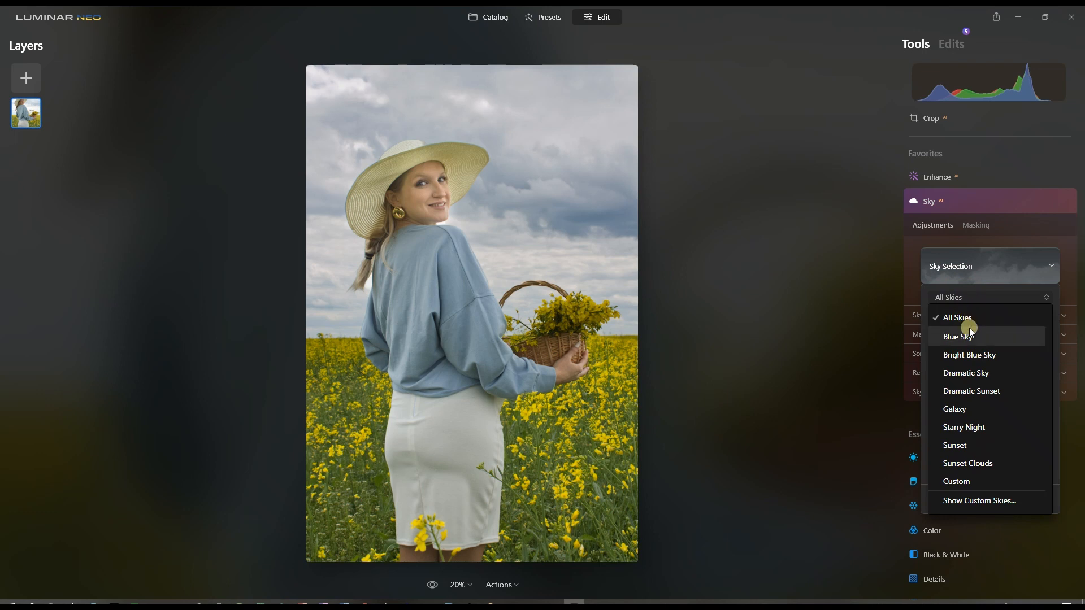
{"action": "left_click", "coordinate": [971, 390]}
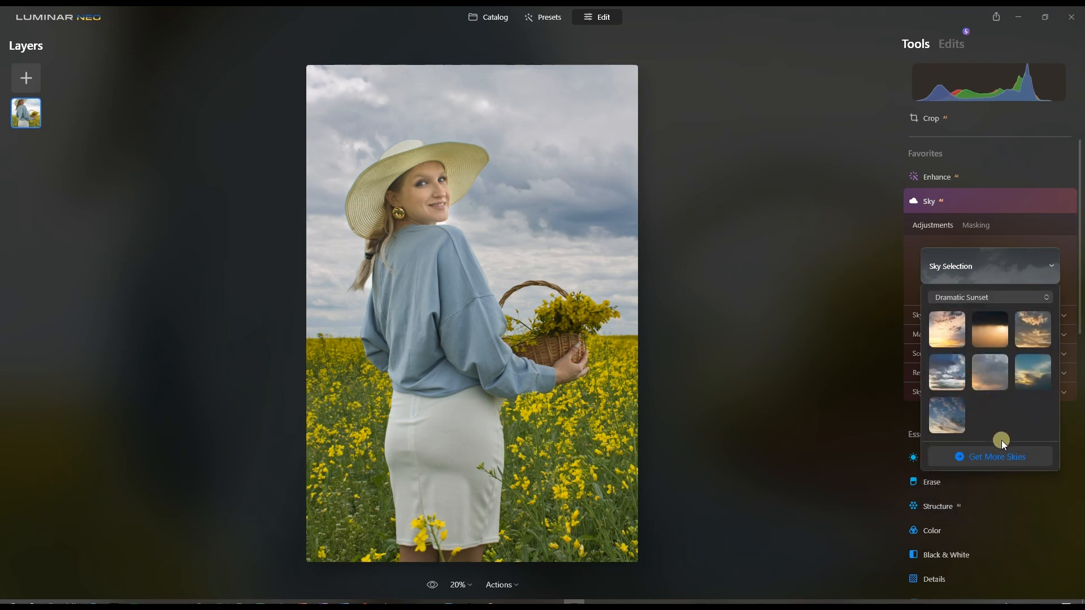
{"action": "left_click", "coordinate": [945, 336]}
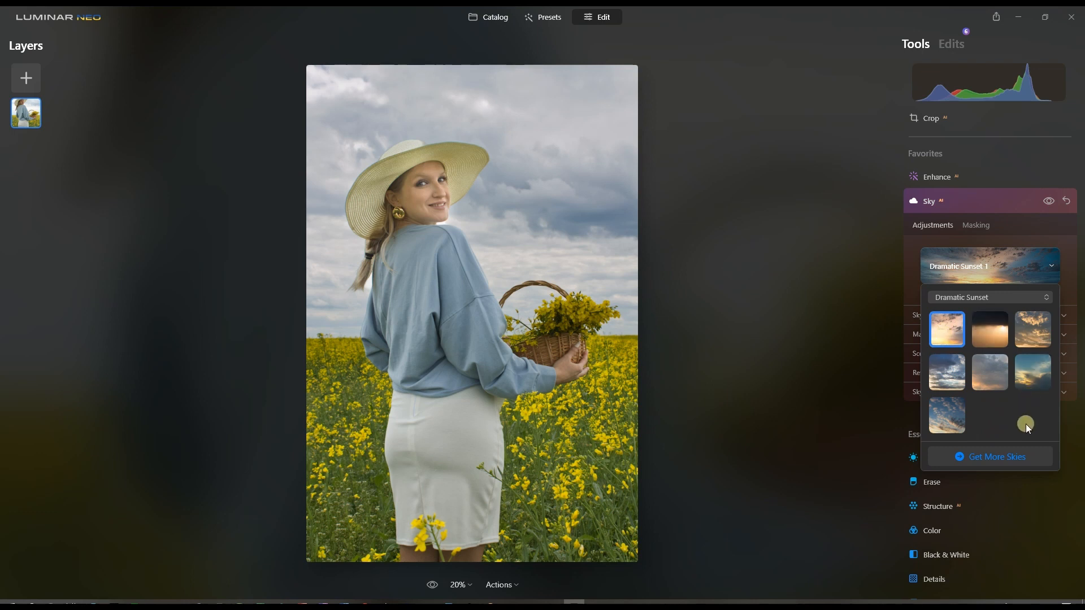
{"action": "left_click", "coordinate": [956, 339]}
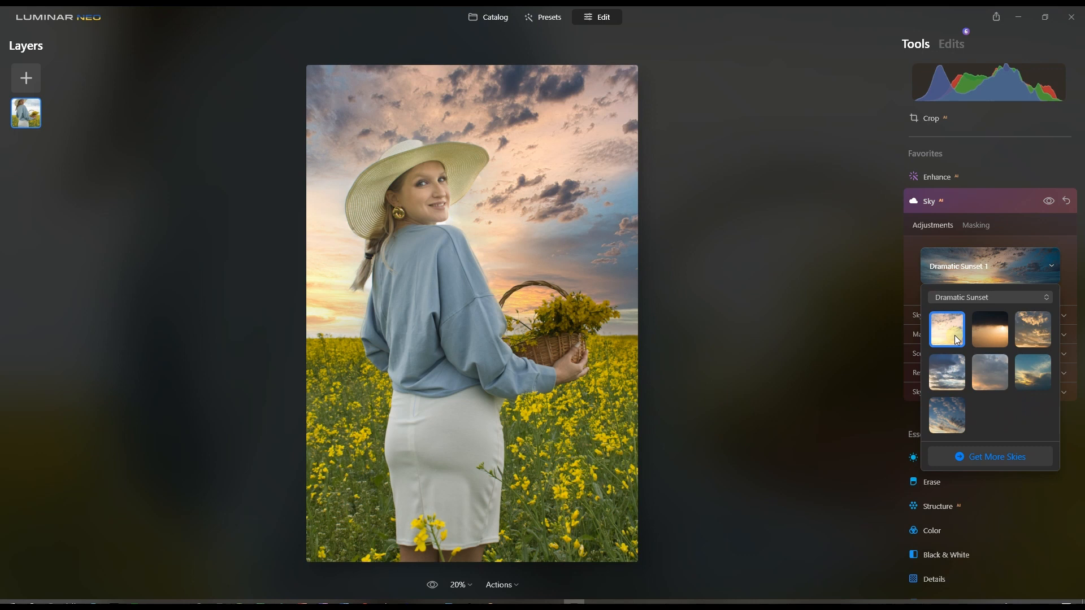
- Try the Dramatic Sky 4 replacement from the Dramatic Sky category
{"action": "left_click", "coordinate": [988, 296]}
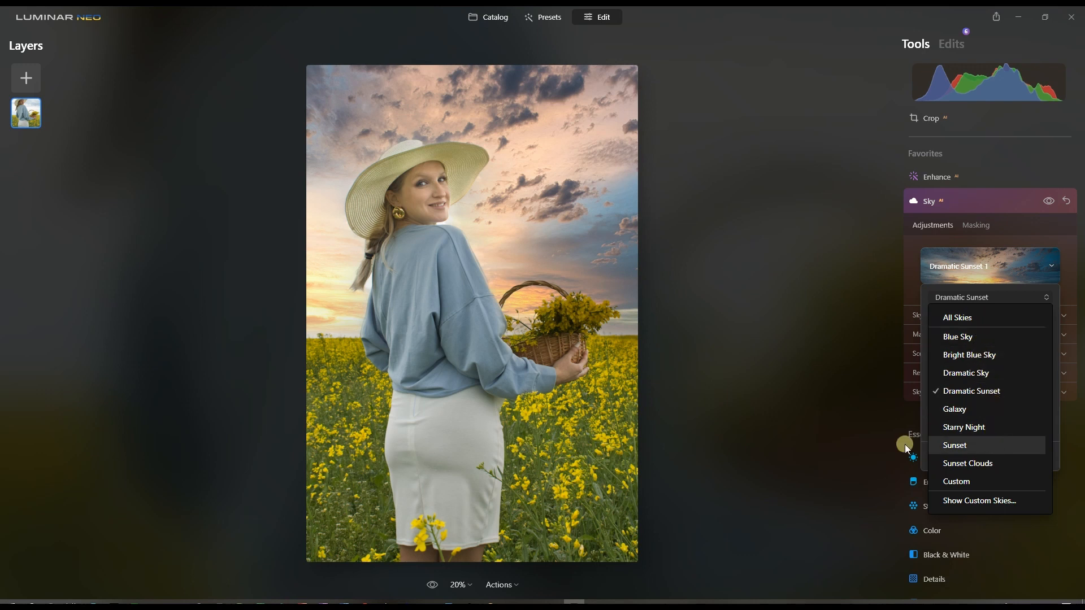
{"action": "left_click", "coordinate": [974, 374]}
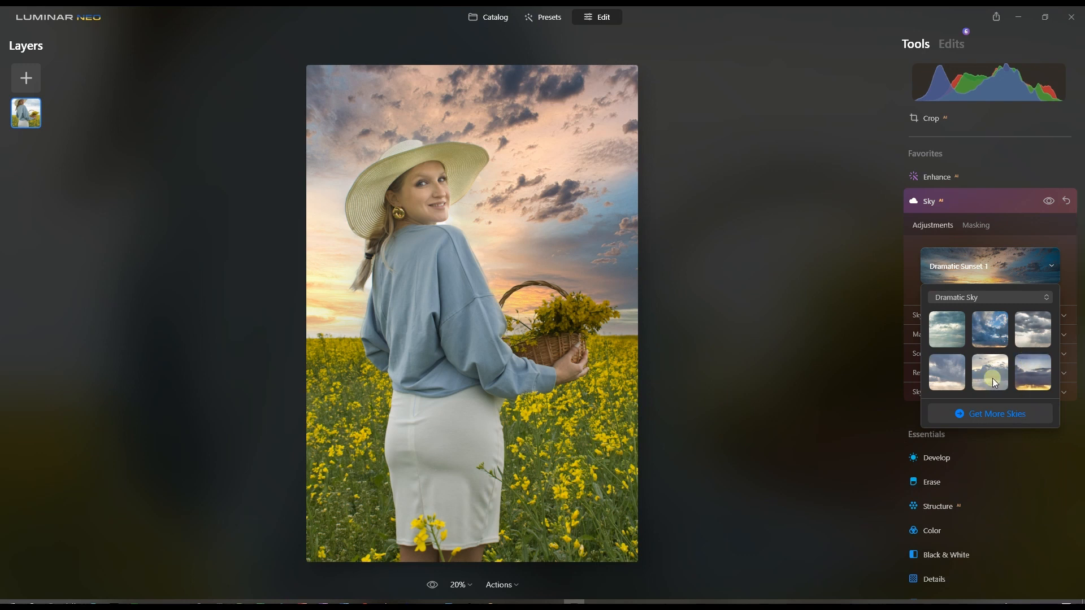
{"action": "left_click", "coordinate": [947, 373]}
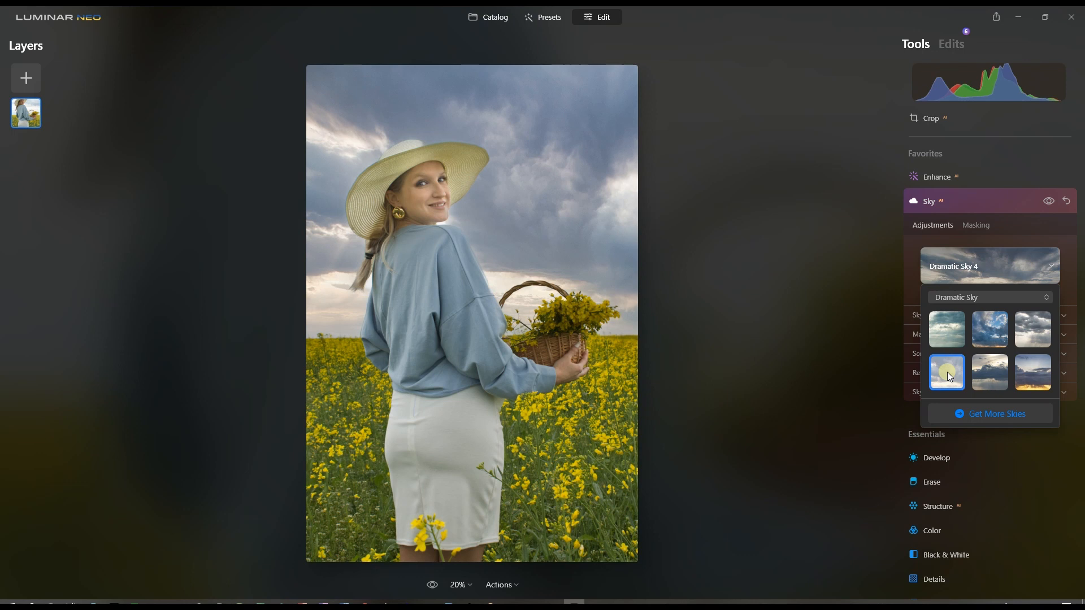
- Try the Bright Blue Sky 2 replacement from the Bright Blue Sky category
{"action": "left_click", "coordinate": [952, 296]}
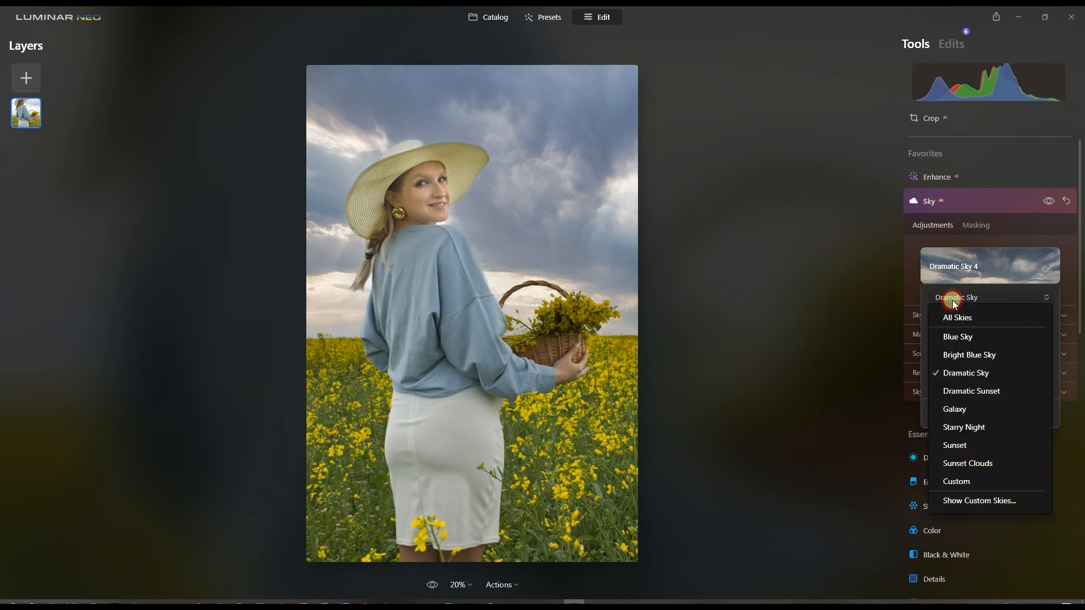
{"action": "left_click", "coordinate": [968, 361]}
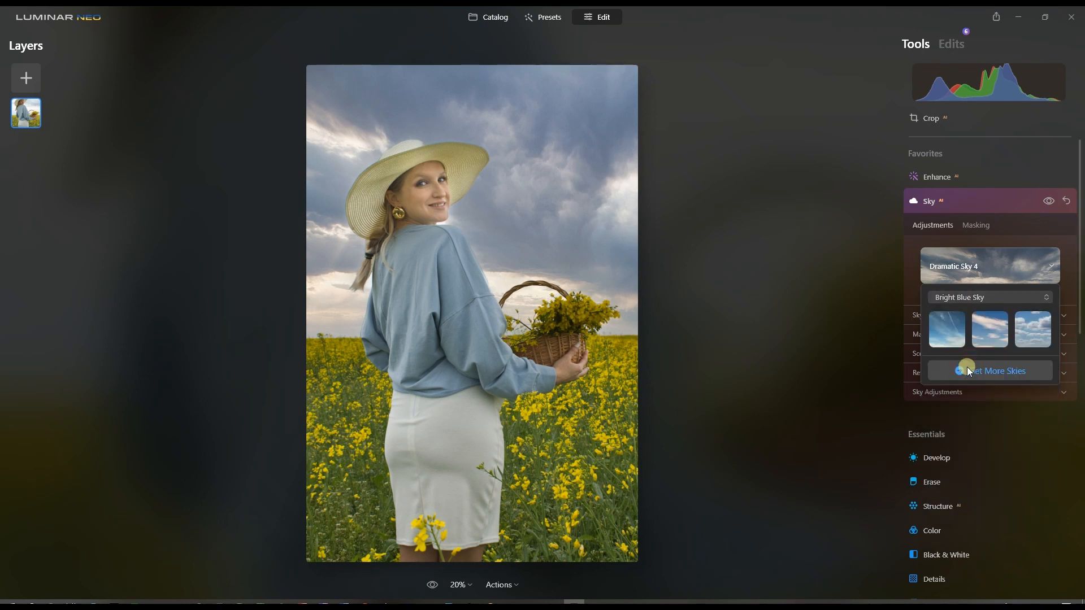
{"action": "left_click", "coordinate": [999, 340]}
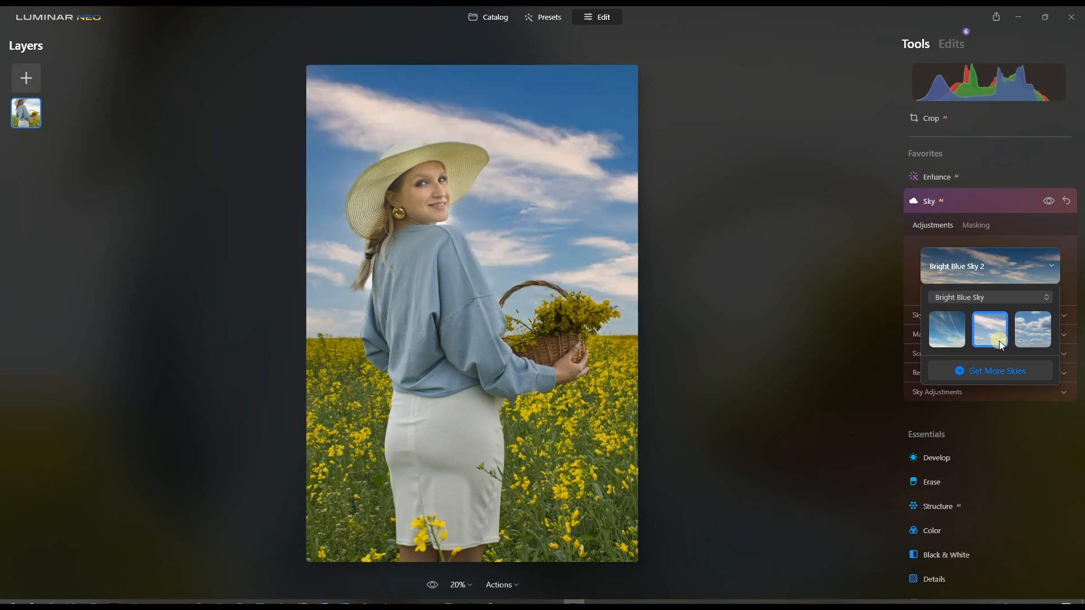
- Replace the sky with Blue Sky 8 from the Blue Sky category and close the sky selection
{"action": "left_click", "coordinate": [980, 296]}
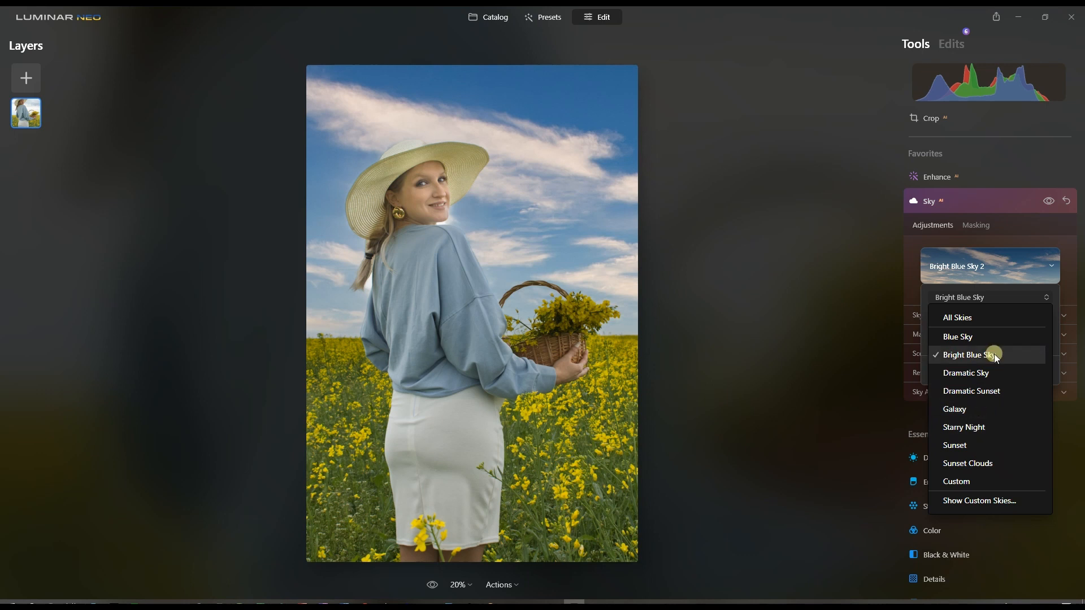
{"action": "left_click", "coordinate": [961, 342]}
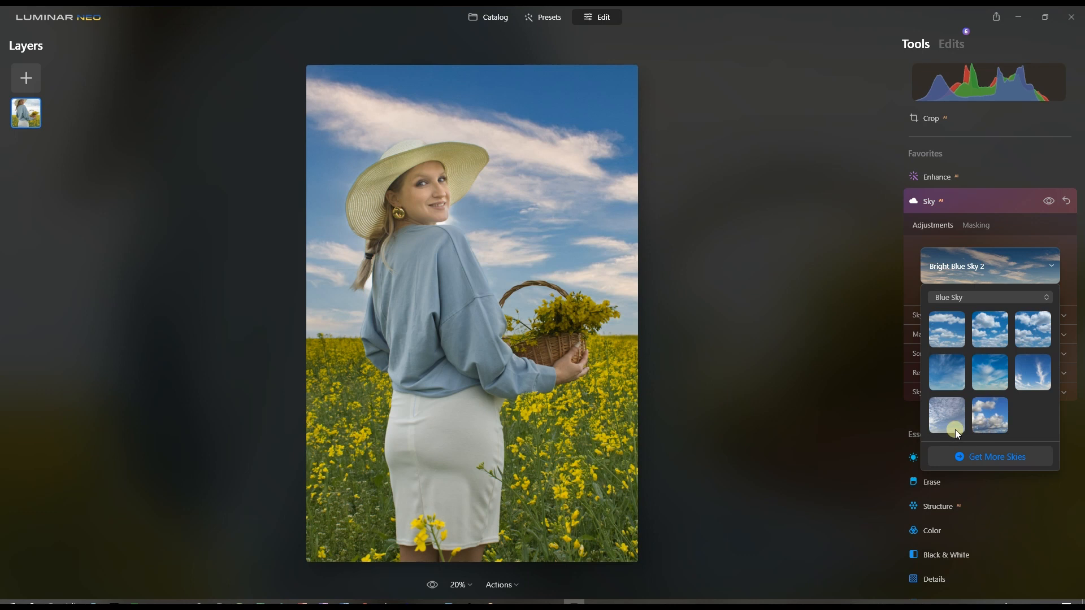
{"action": "left_click", "coordinate": [995, 423]}
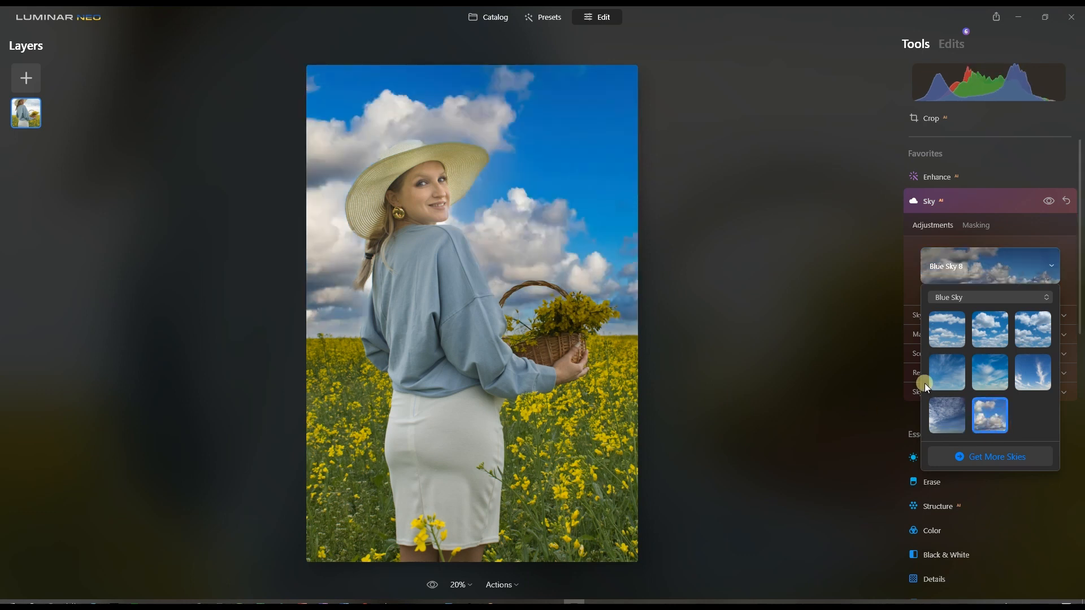
{"action": "left_click", "coordinate": [957, 301]}
{"action": "left_click", "coordinate": [957, 301]}
{"action": "left_click", "coordinate": [955, 202]}
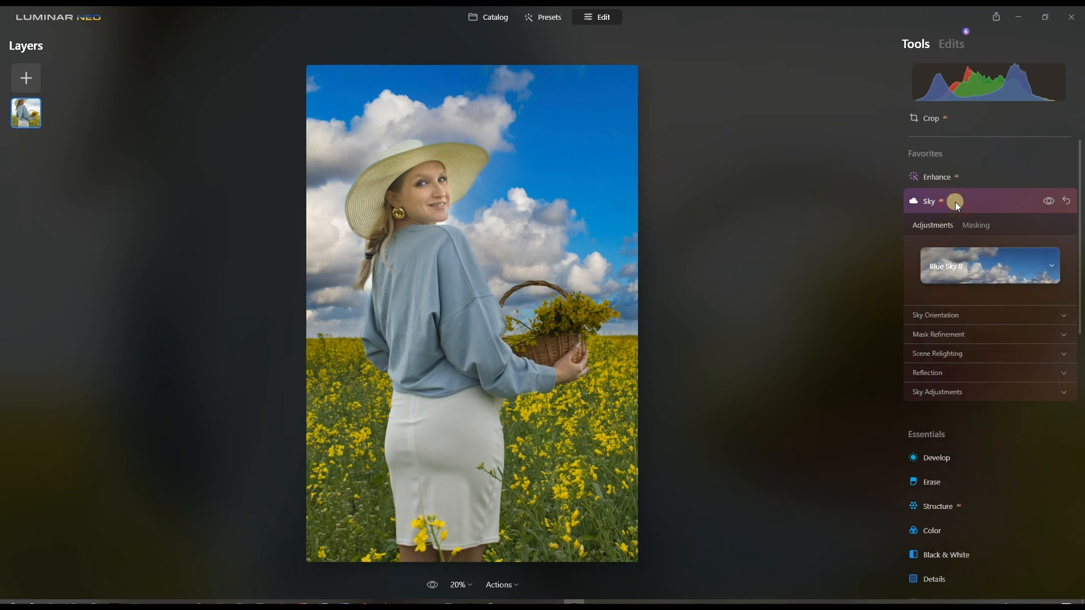
- Add a glow effect to the photo using the Glow type with an Amount of 37
{"action": "scroll", "coordinate": [1007, 480], "scroll_direction": "down", "scroll_amount": 6}
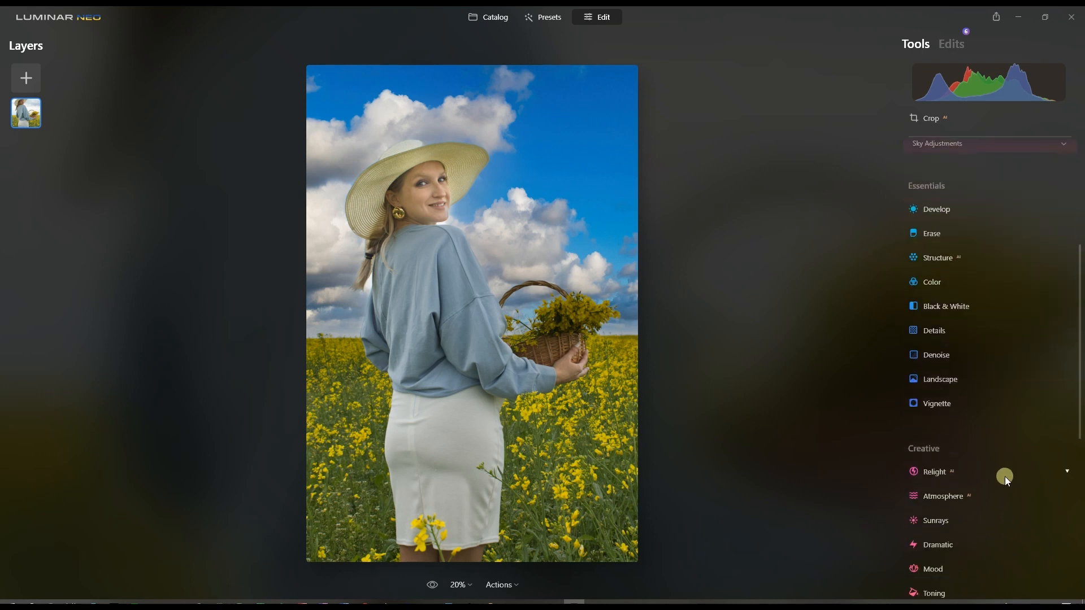
{"action": "scroll", "coordinate": [996, 475], "scroll_direction": "down", "scroll_amount": 2}
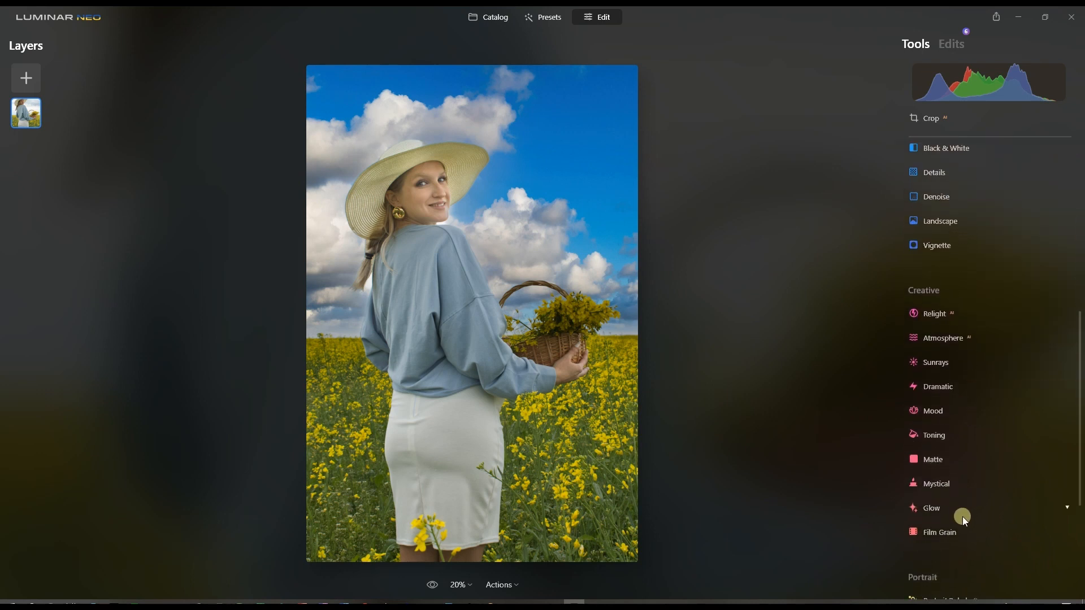
{"action": "left_click", "coordinate": [933, 511]}
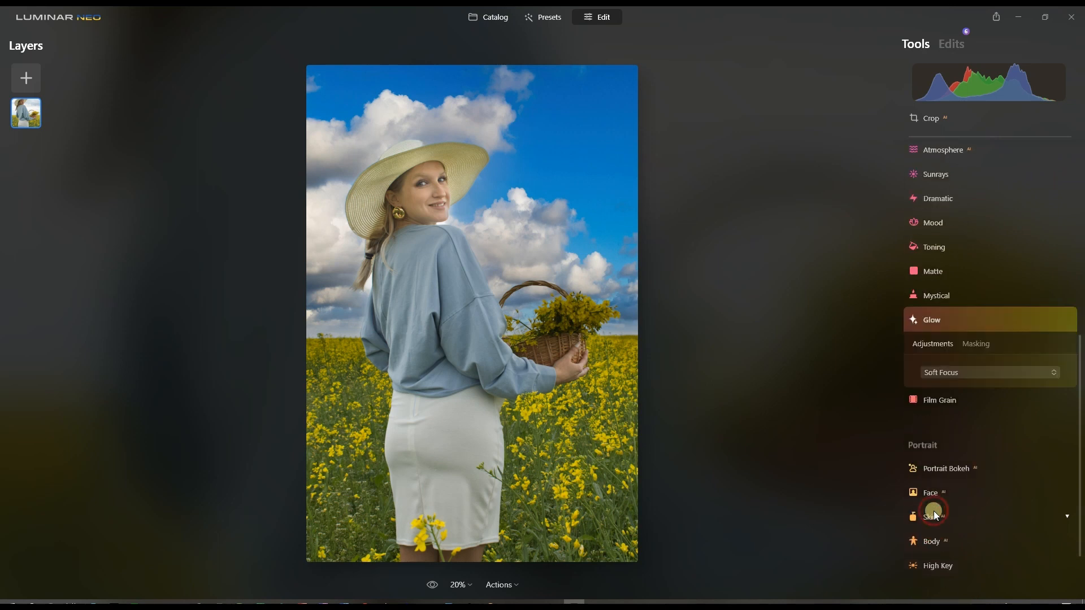
{"action": "left_click", "coordinate": [953, 375]}
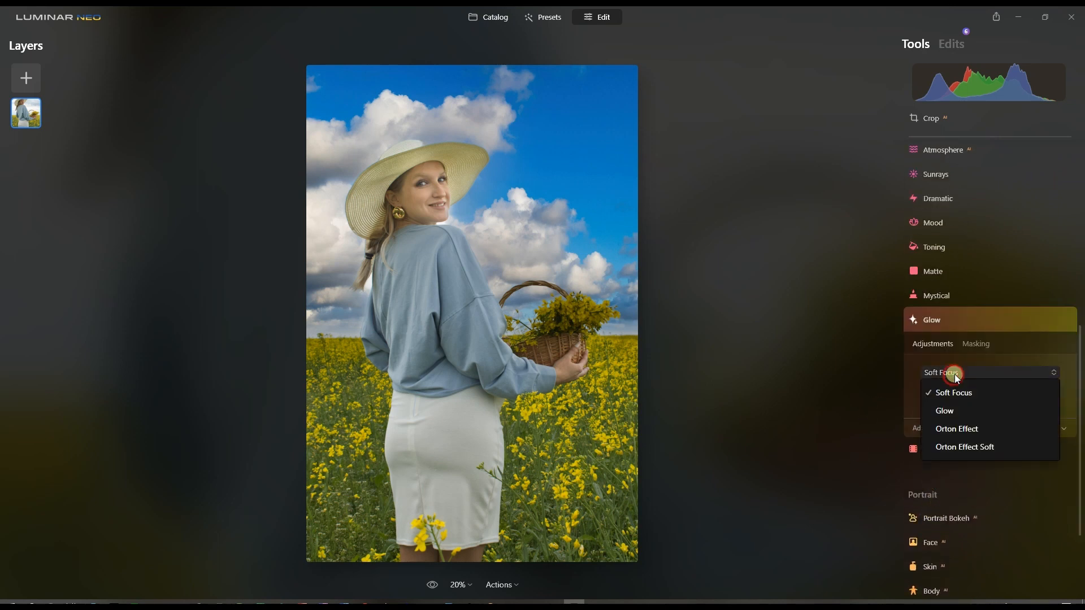
{"action": "left_click", "coordinate": [952, 409]}
{"action": "left_click_drag", "start_coordinate": [949, 400], "coordinate": [974, 405]}
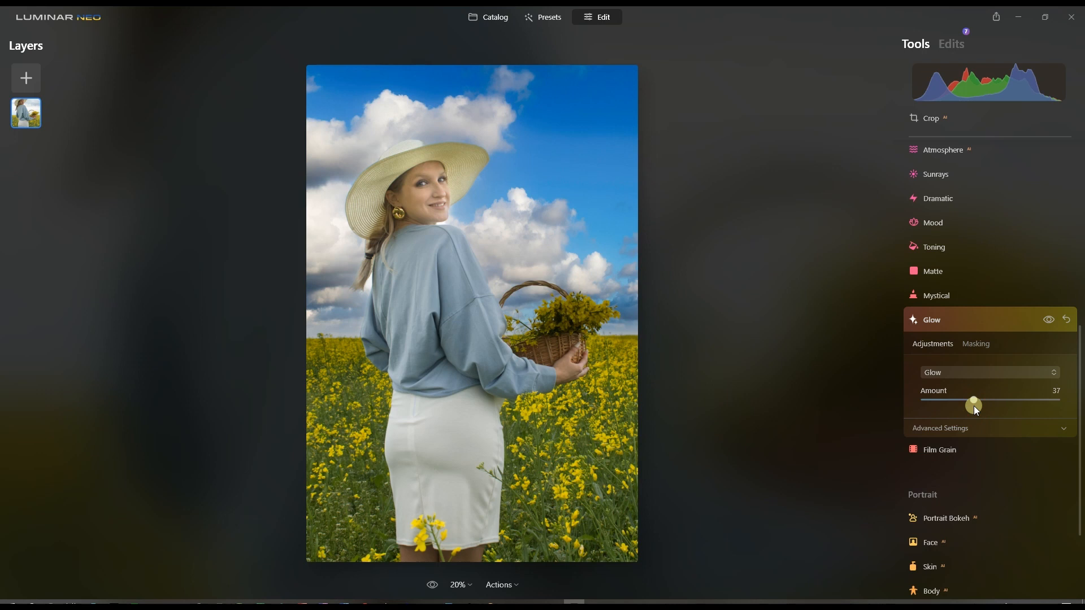
{"action": "left_click", "coordinate": [959, 312]}
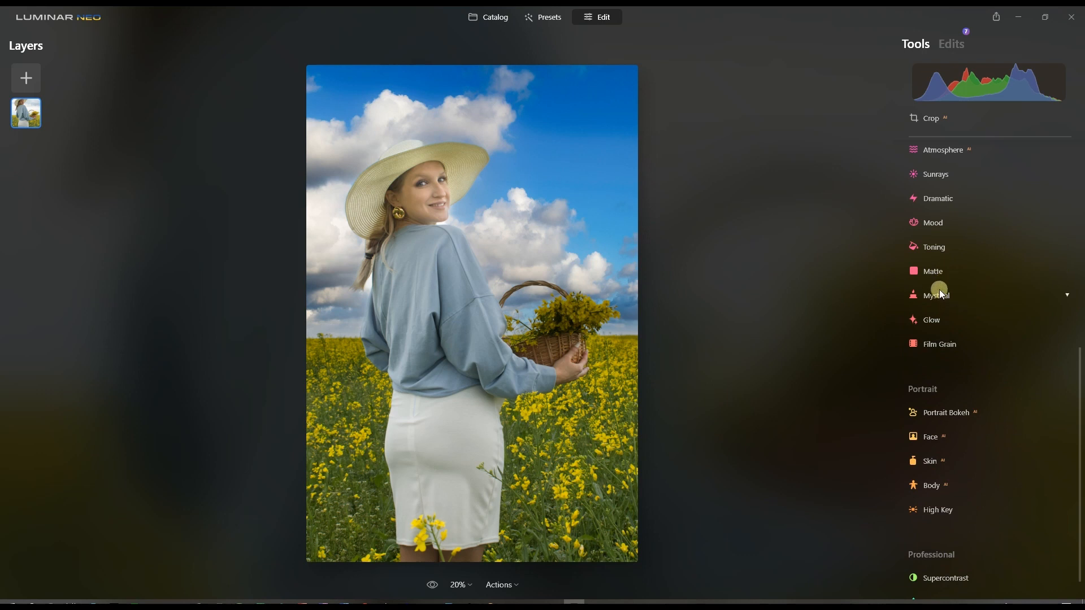
- Apply the Rosa LUT from Portrait Toning to the photo with the Mood tool and increase its Amount
{"action": "left_click", "coordinate": [935, 243]}
{"action": "left_click", "coordinate": [938, 223]}
{"action": "left_click", "coordinate": [930, 224]}
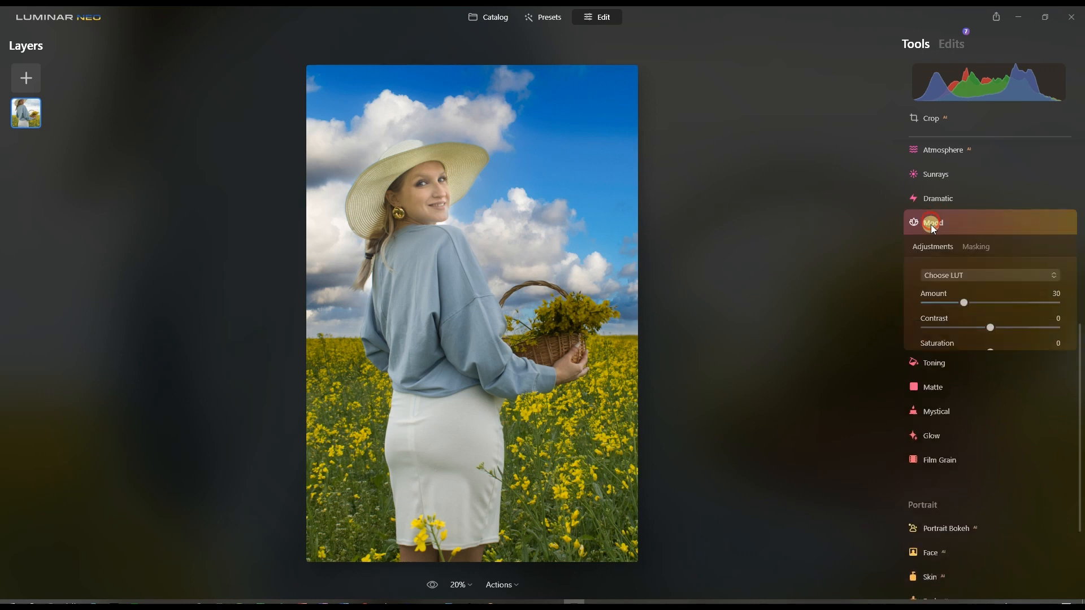
{"action": "left_click", "coordinate": [947, 275]}
{"action": "scroll", "coordinate": [979, 453], "scroll_direction": "down", "scroll_amount": 10}
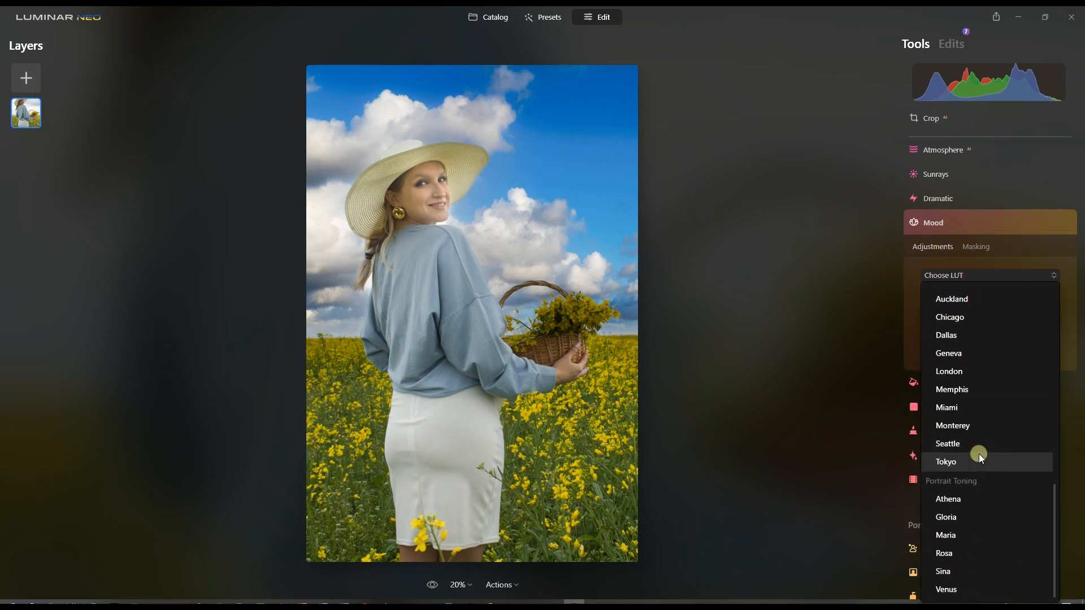
{"action": "left_click", "coordinate": [951, 558]}
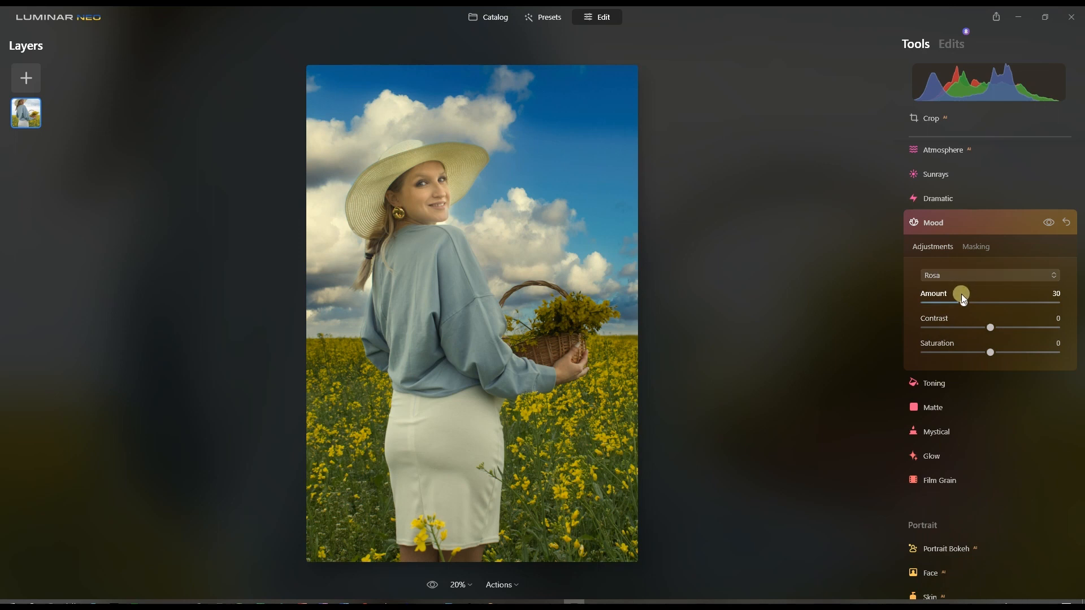
{"action": "left_click_drag", "start_coordinate": [962, 298], "coordinate": [991, 314]}
{"action": "left_click", "coordinate": [956, 228]}
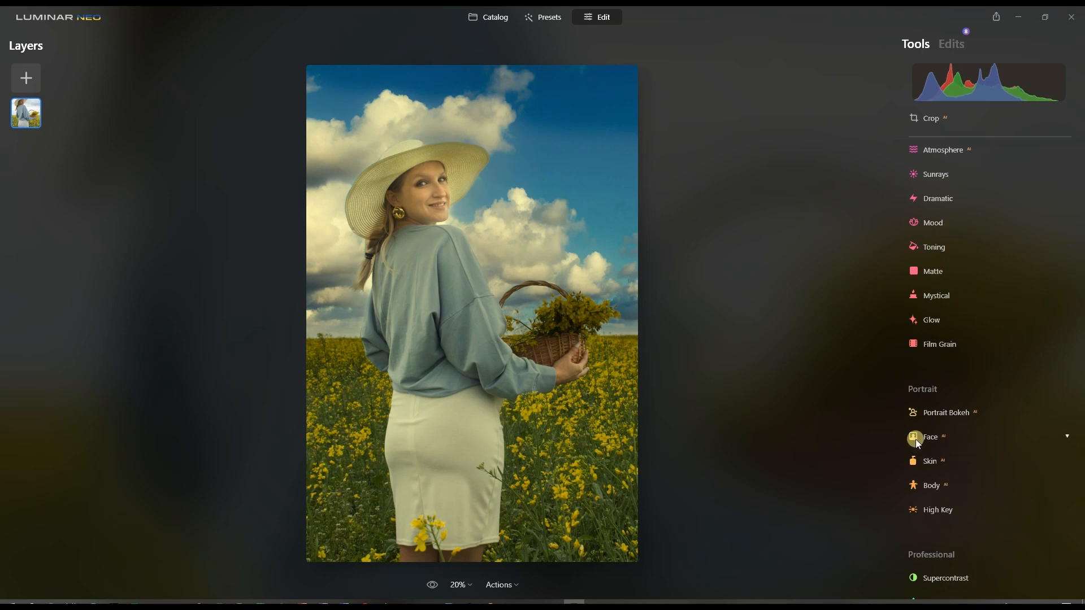
- Relight the photo again with Brightness Near at 50 and Brightness Far at 27
{"action": "scroll", "coordinate": [946, 398], "scroll_direction": "up", "scroll_amount": 2}
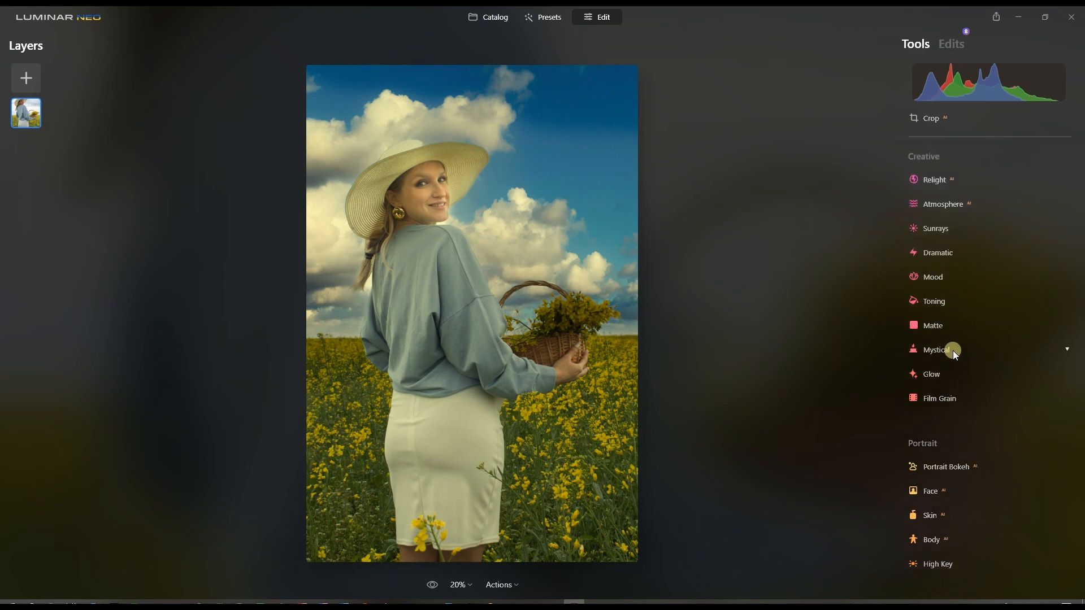
{"action": "left_click", "coordinate": [944, 181]}
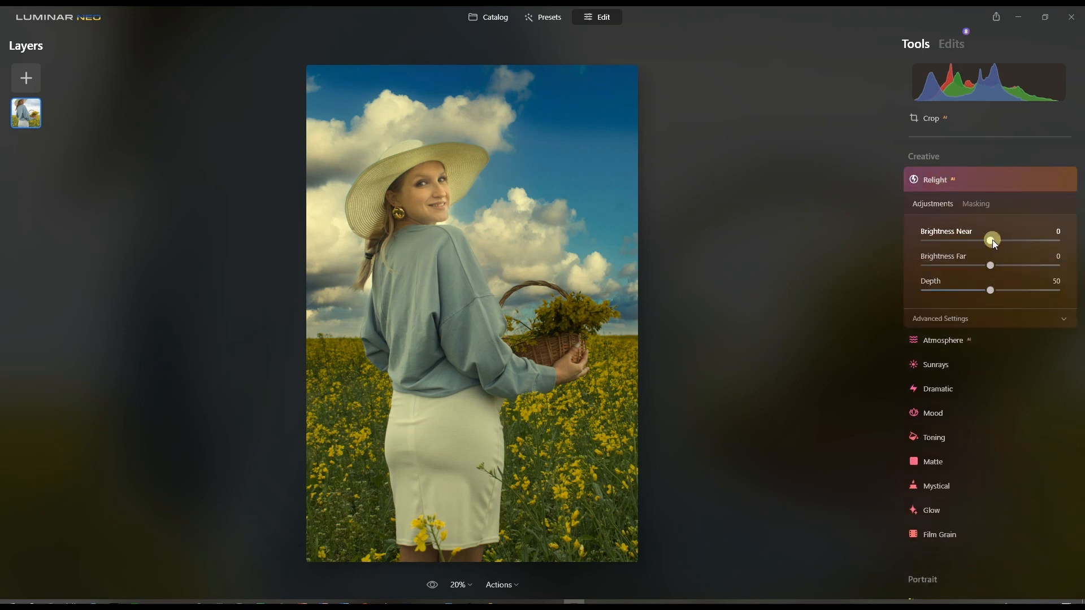
{"action": "left_click_drag", "start_coordinate": [996, 238], "coordinate": [1026, 246]}
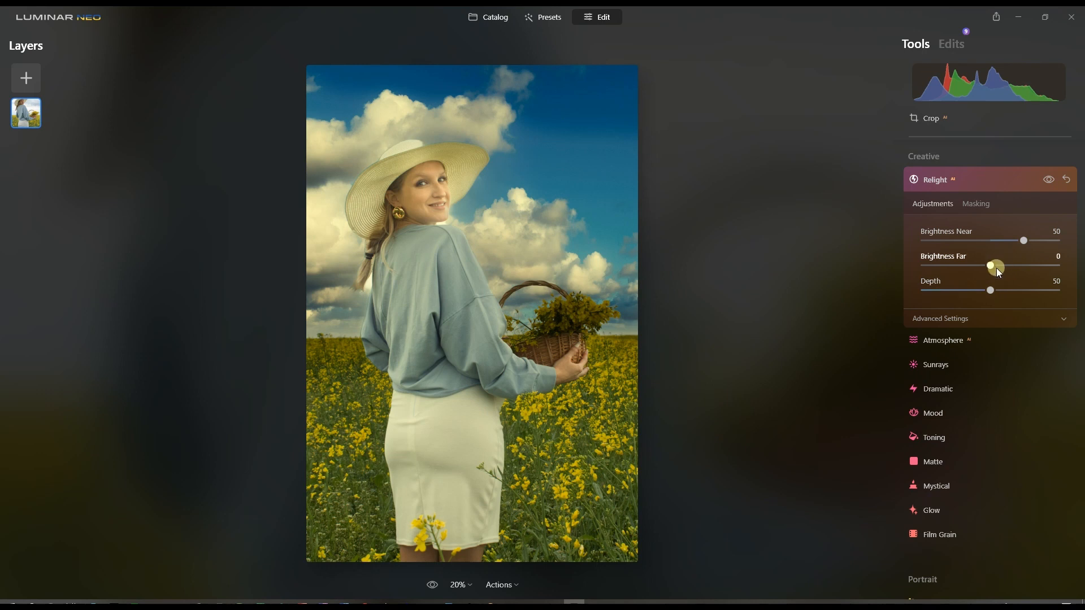
{"action": "left_click_drag", "start_coordinate": [997, 269], "coordinate": [1011, 272]}
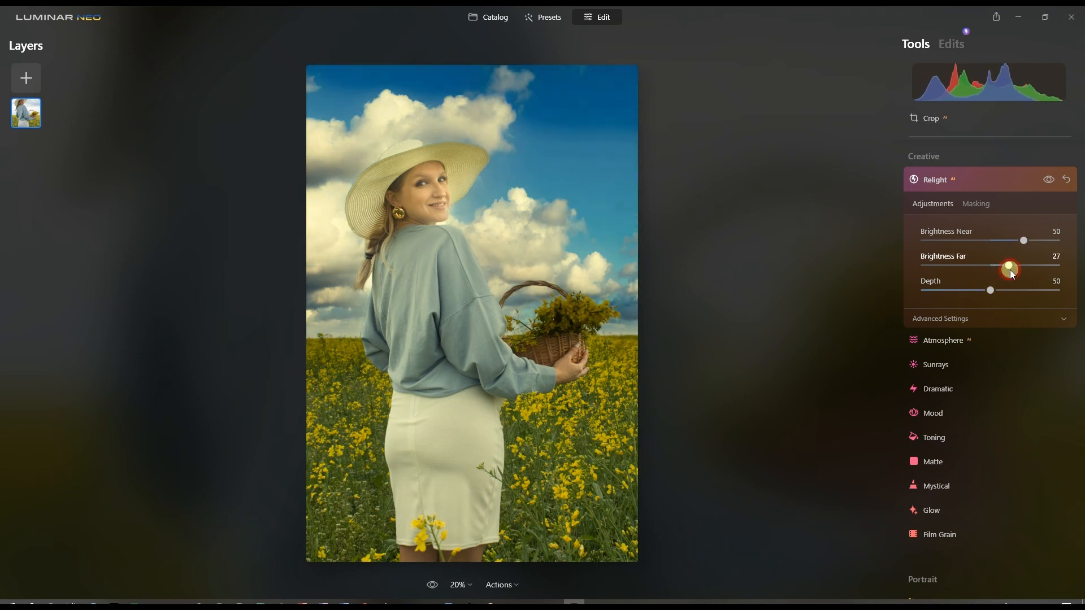
{"action": "left_click", "coordinate": [977, 188]}
- Shape the Develop master curve into a gentle S by lifting the midtones and pulling down the shadows
{"action": "scroll", "coordinate": [977, 226], "scroll_direction": "up", "scroll_amount": 3}
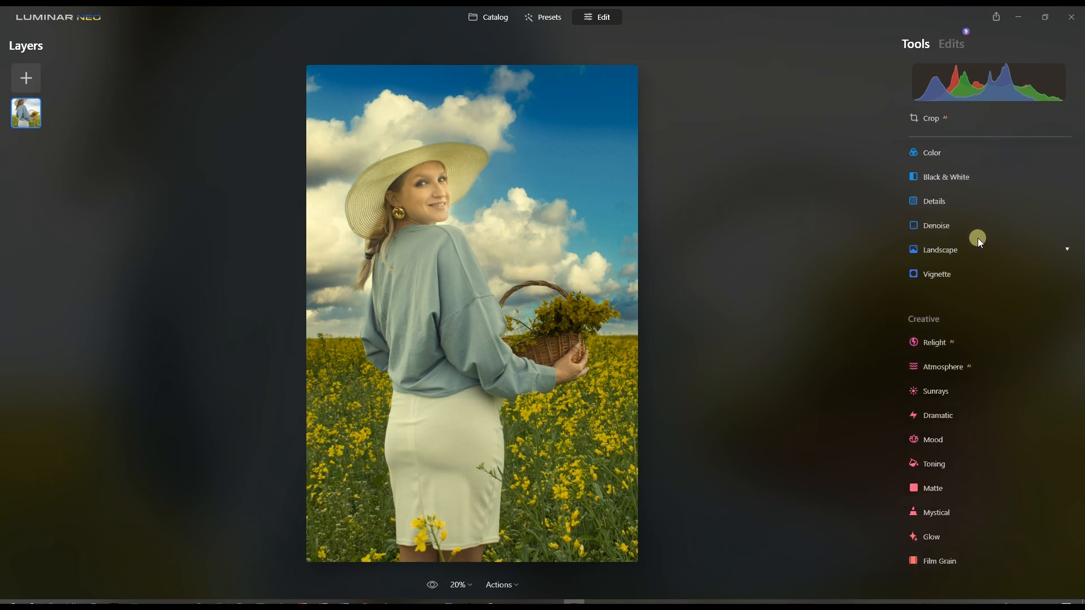
{"action": "scroll", "coordinate": [978, 239], "scroll_direction": "up", "scroll_amount": 2}
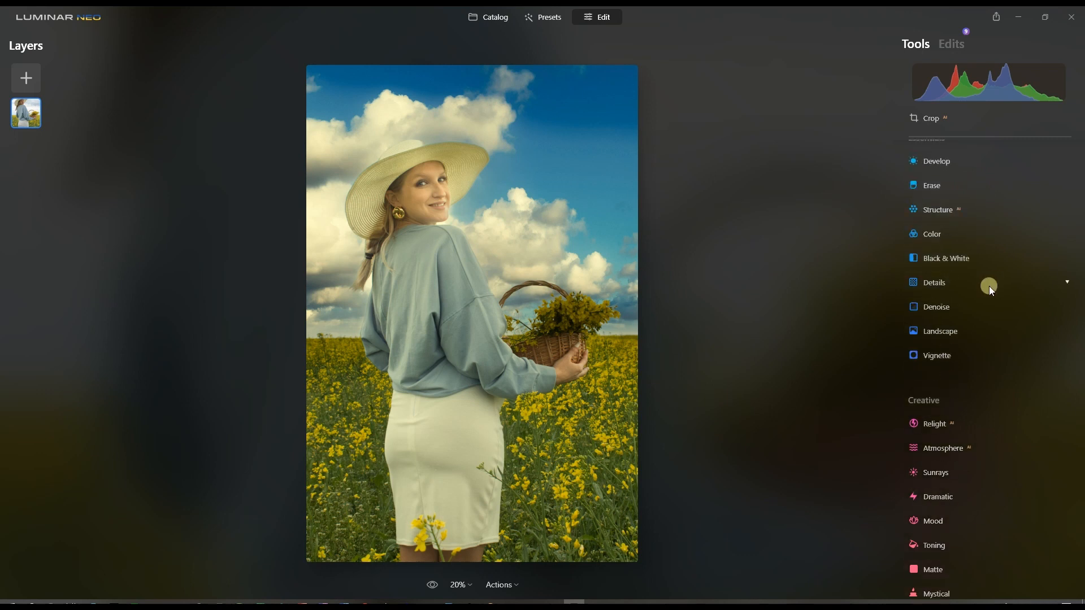
{"action": "left_click", "coordinate": [953, 165]}
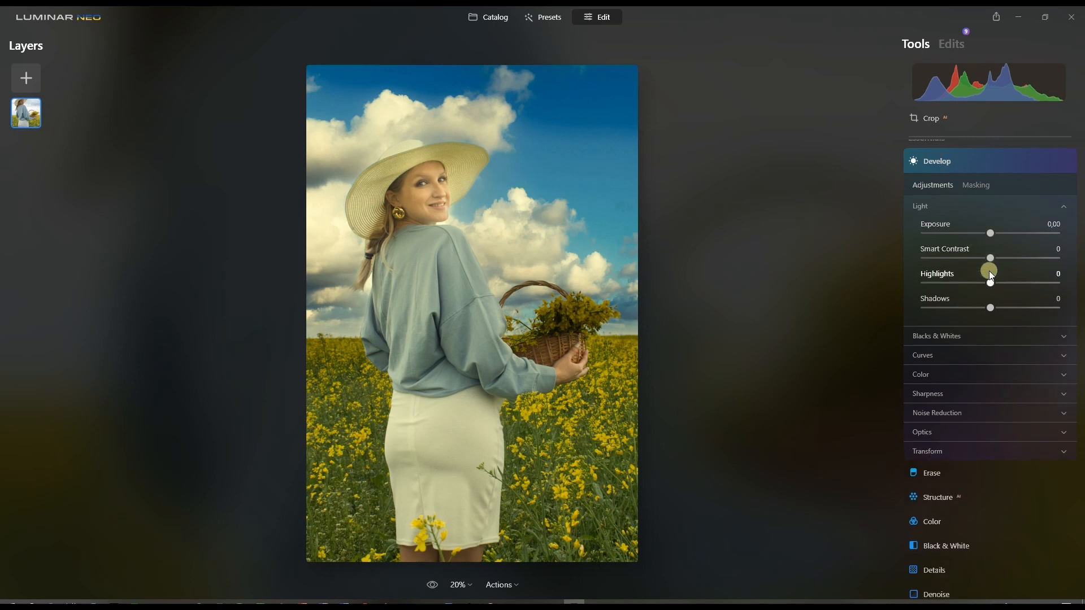
{"action": "left_click", "coordinate": [962, 356]}
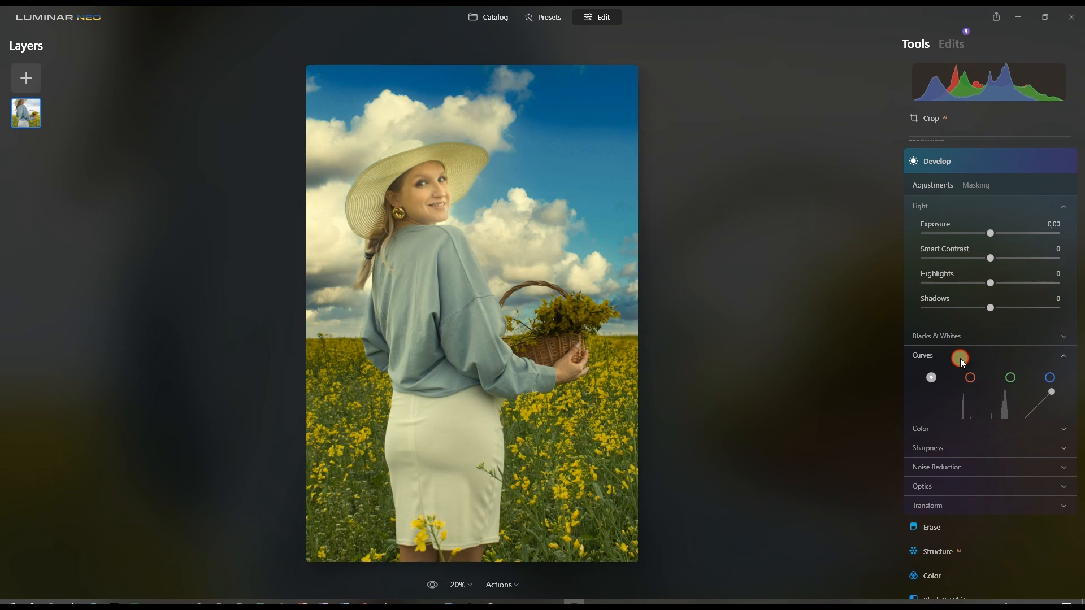
{"action": "left_click_drag", "start_coordinate": [995, 448], "coordinate": [992, 440]}
{"action": "left_click_drag", "start_coordinate": [945, 489], "coordinate": [952, 503]}
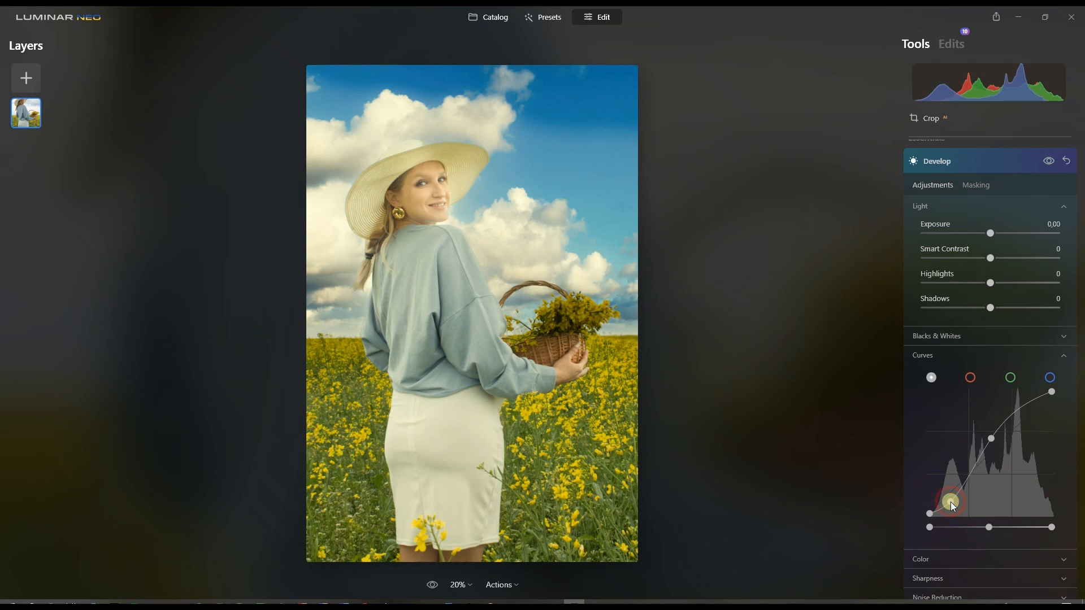